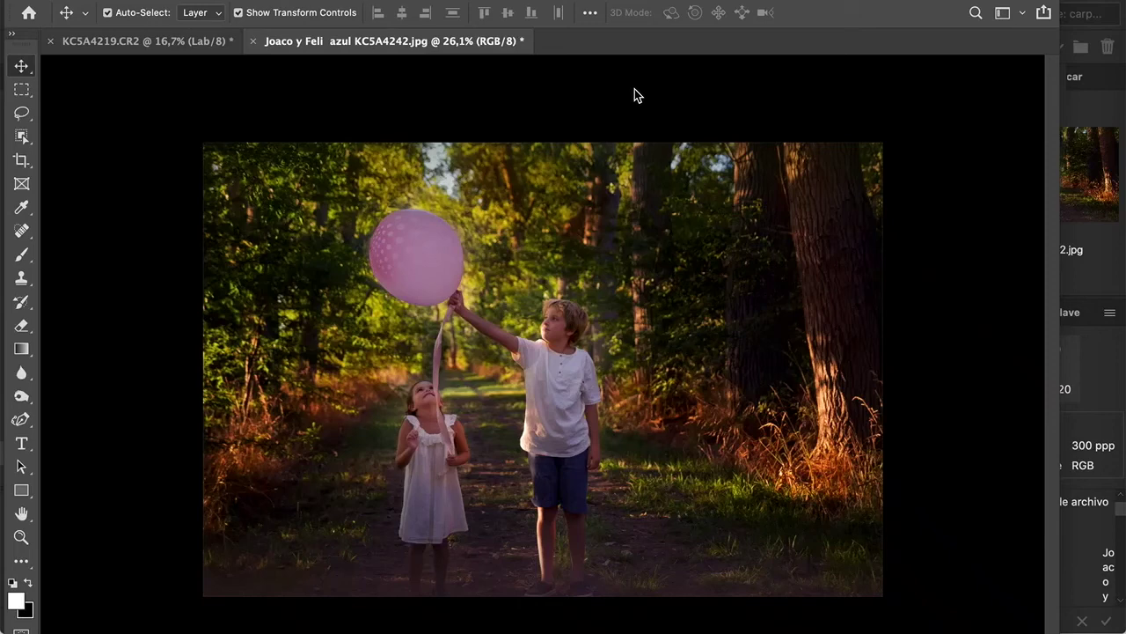
# Show the Adjustments and Layers panels beside the KC5A4242.jpg balloon photo using F7.
pyautogui.press('F7')
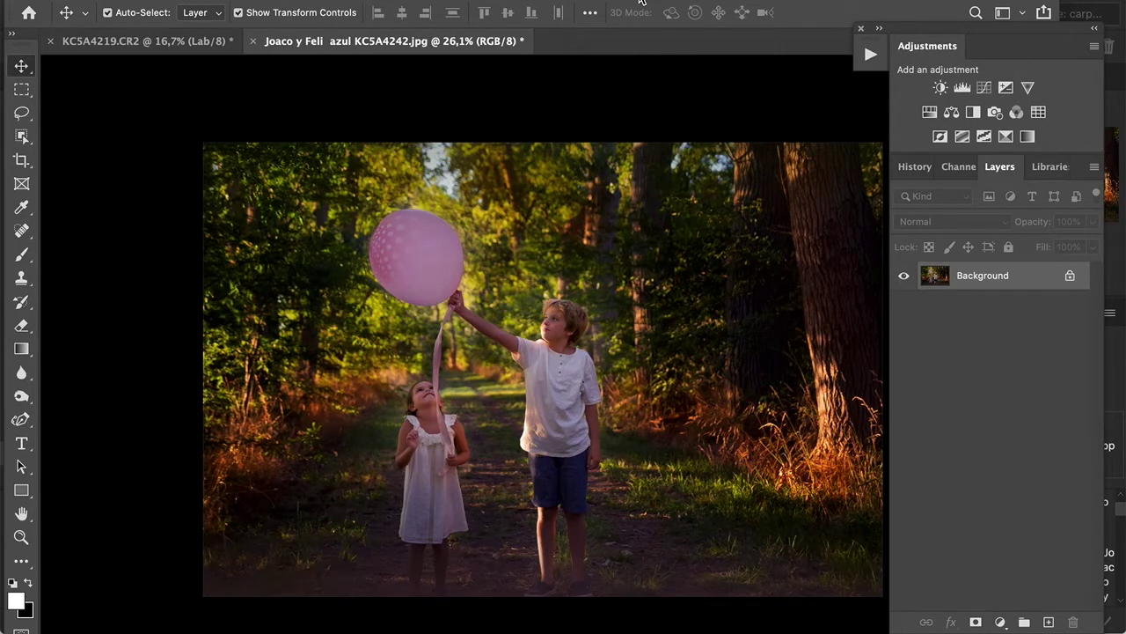
# Delete the teal Layer 1 from KC5A4219.CR2, leaving only its green Background layer.
pyautogui.click(142, 44)
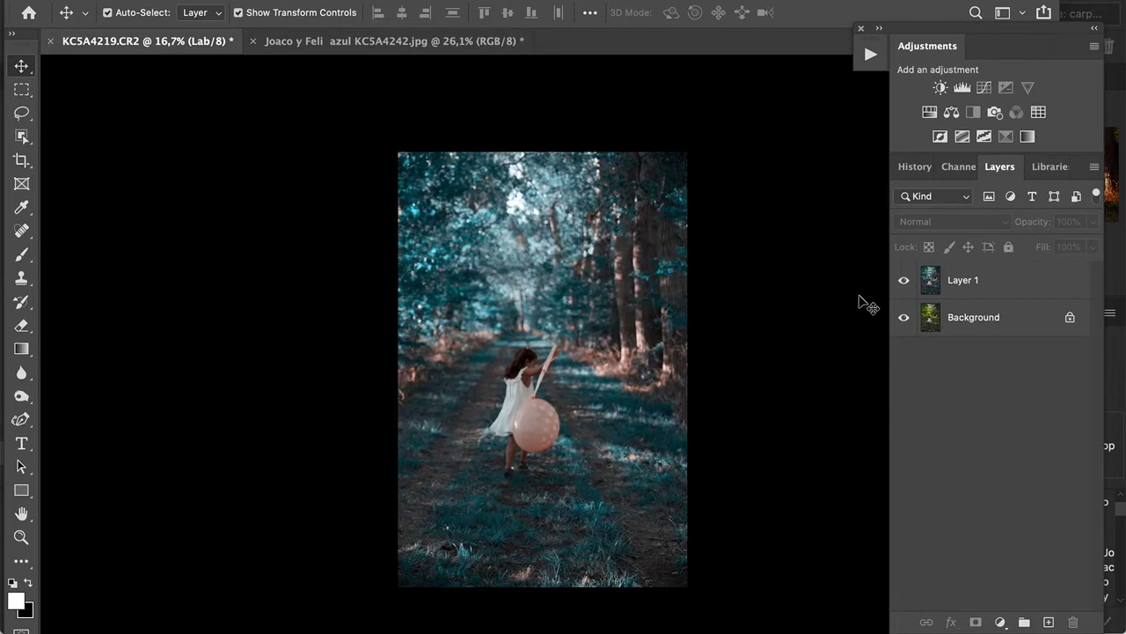
pyautogui.click(1007, 282)
pyautogui.press('Delete')
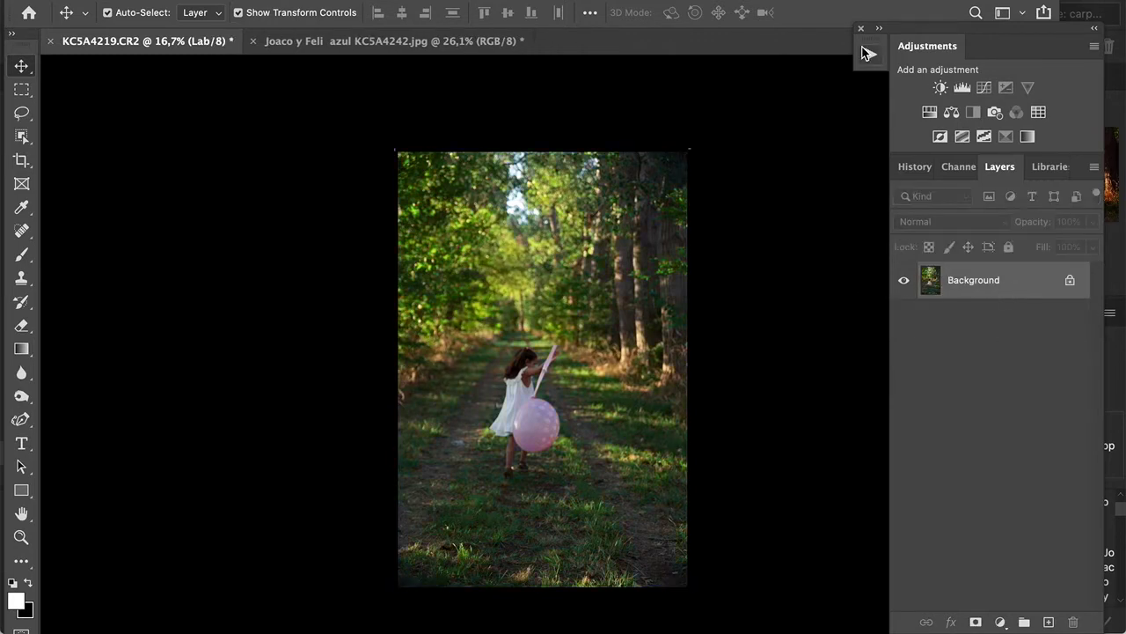
pyautogui.click(869, 55)
# Stop the running action recording and play Tonos azules 2 on KC5A4219.CR2.
pyautogui.moveTo(845, 300); pyautogui.dragTo(844, 253)
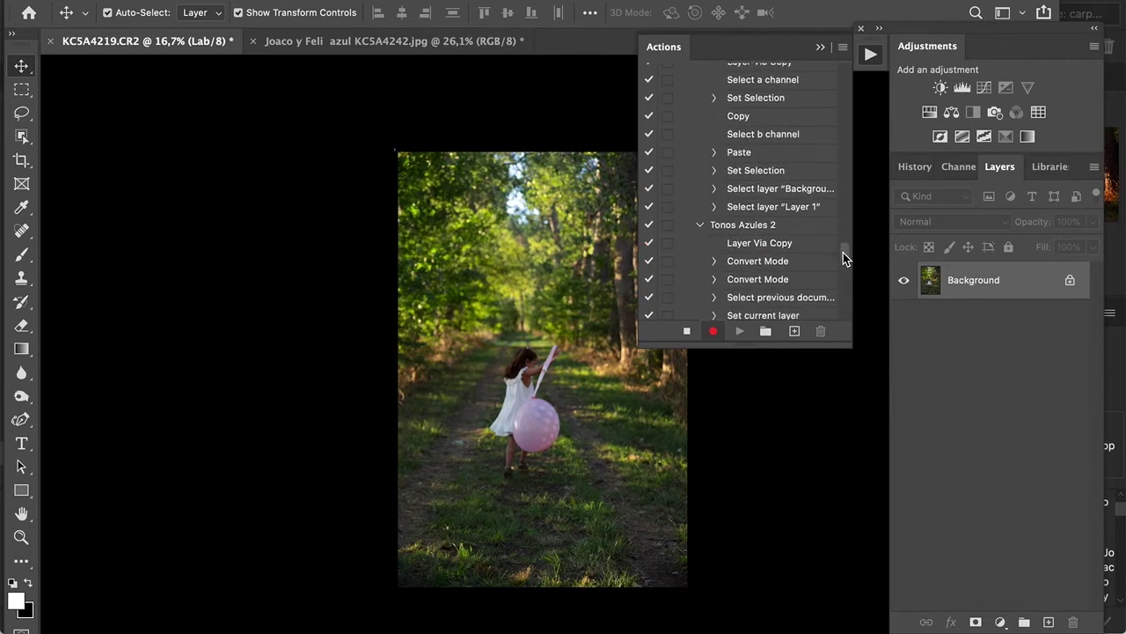
pyautogui.click(759, 227)
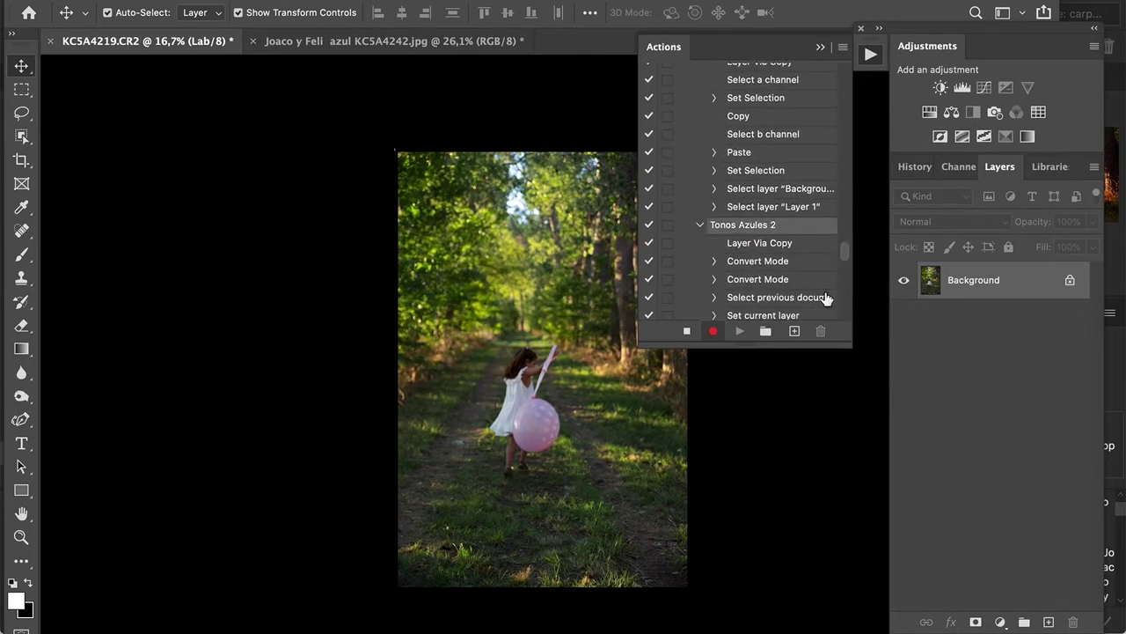
pyautogui.scroll(3, 847, 244)
pyautogui.click(686, 331)
pyautogui.scroll(1, 849, 256)
pyautogui.scroll(3, 849, 255)
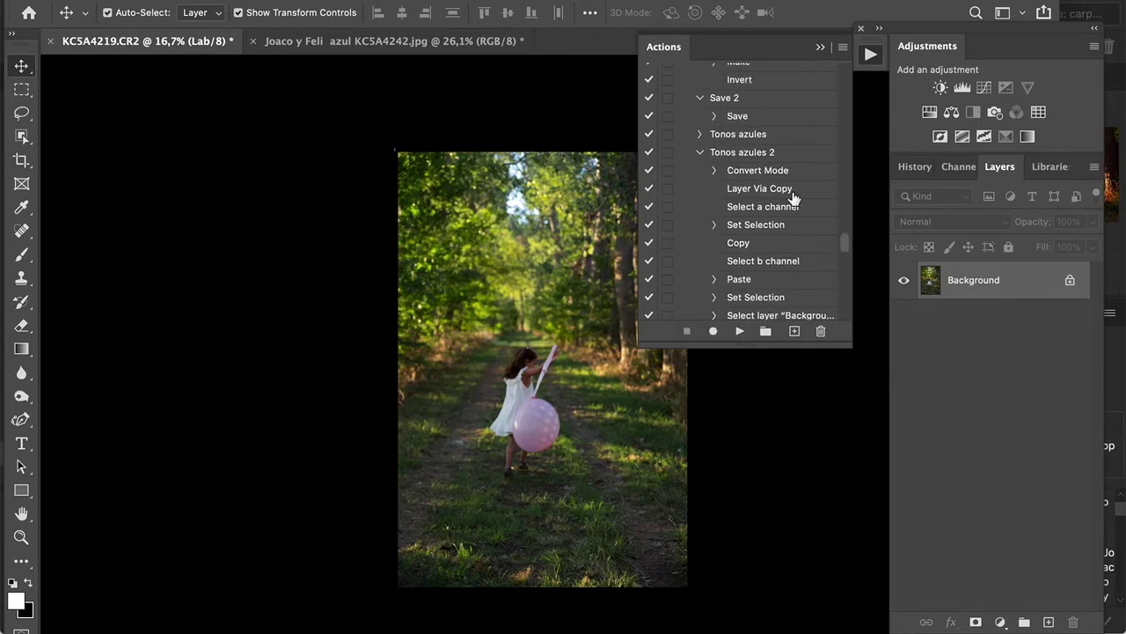
pyautogui.click(762, 154)
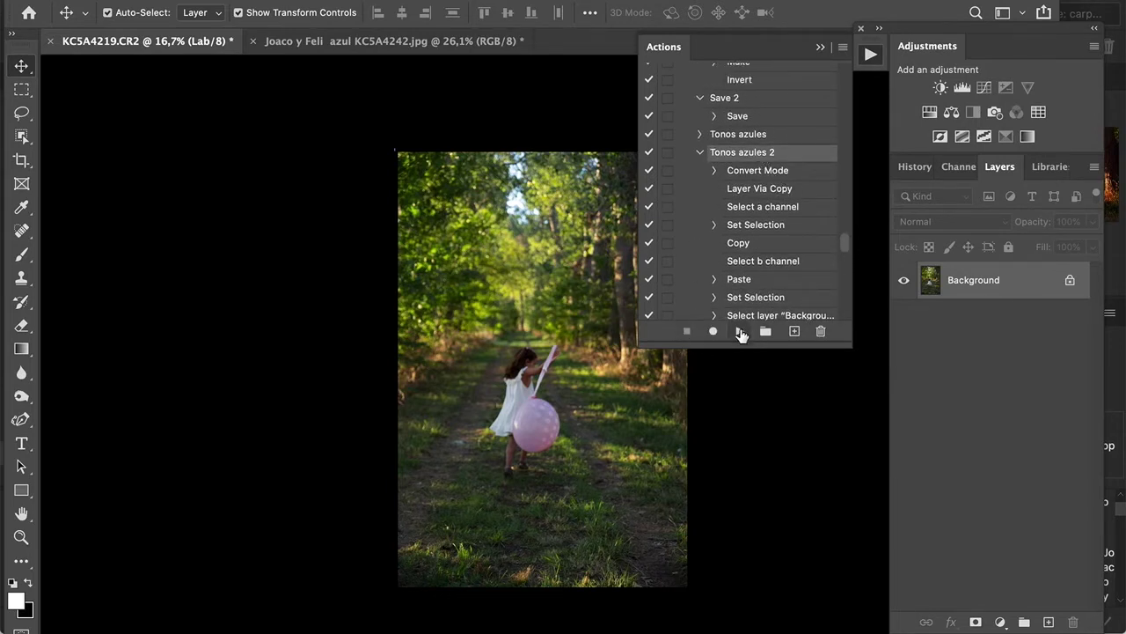
pyautogui.click(740, 331)
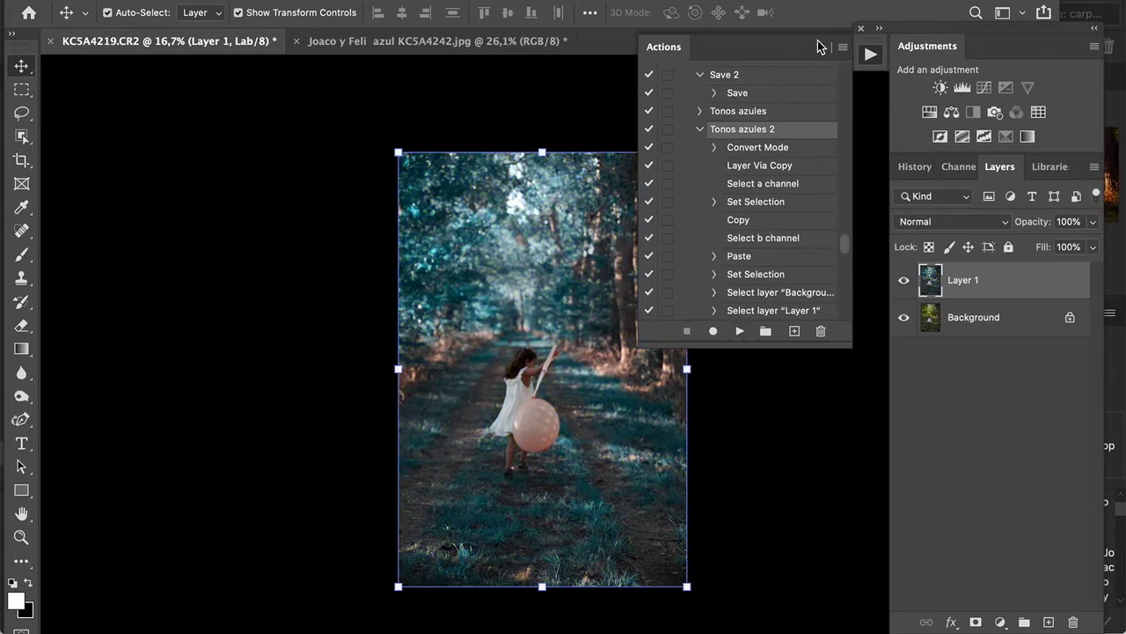
# Lower the new teal Layer 1's opacity to 47%.
pyautogui.click(870, 54)
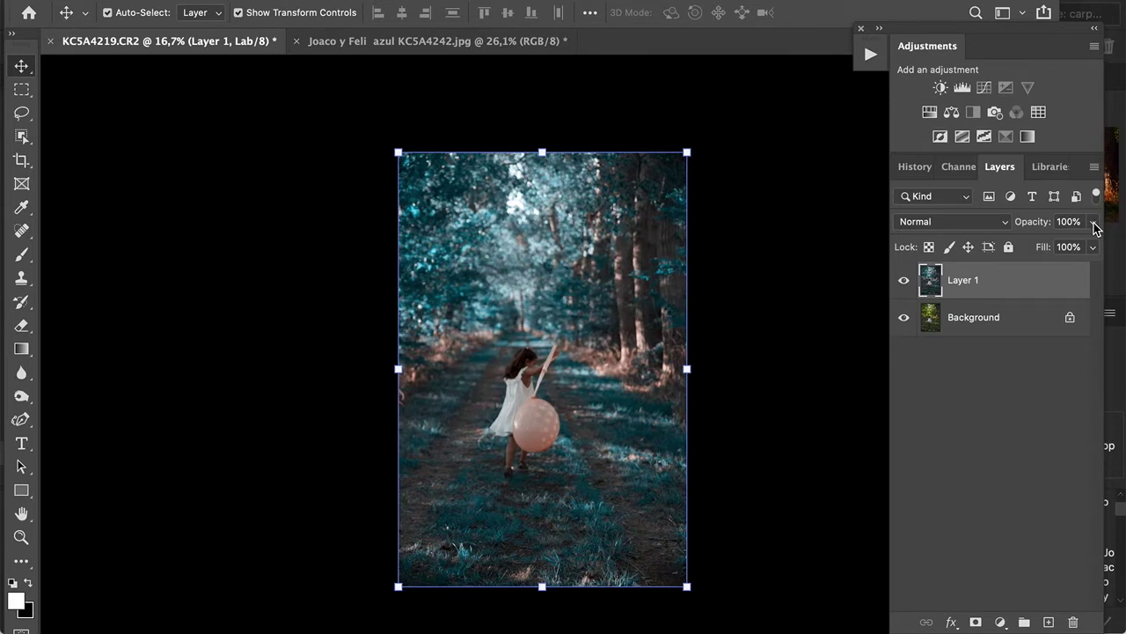
pyautogui.click(1096, 227)
pyautogui.moveTo(1091, 246); pyautogui.dragTo(1047, 240)
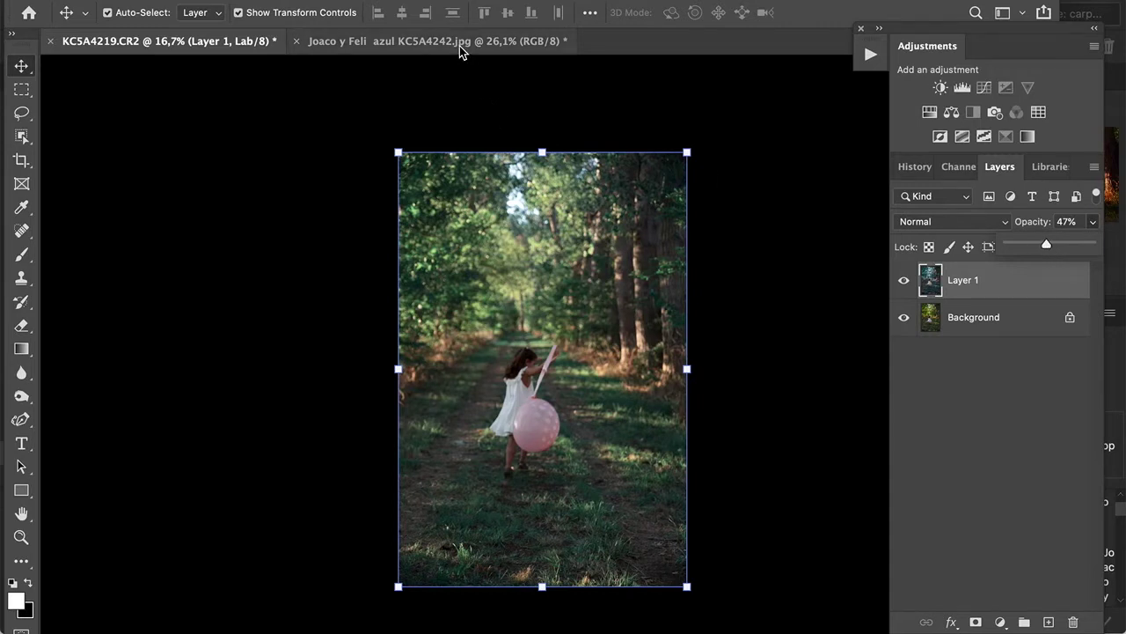
pyautogui.press('Return')
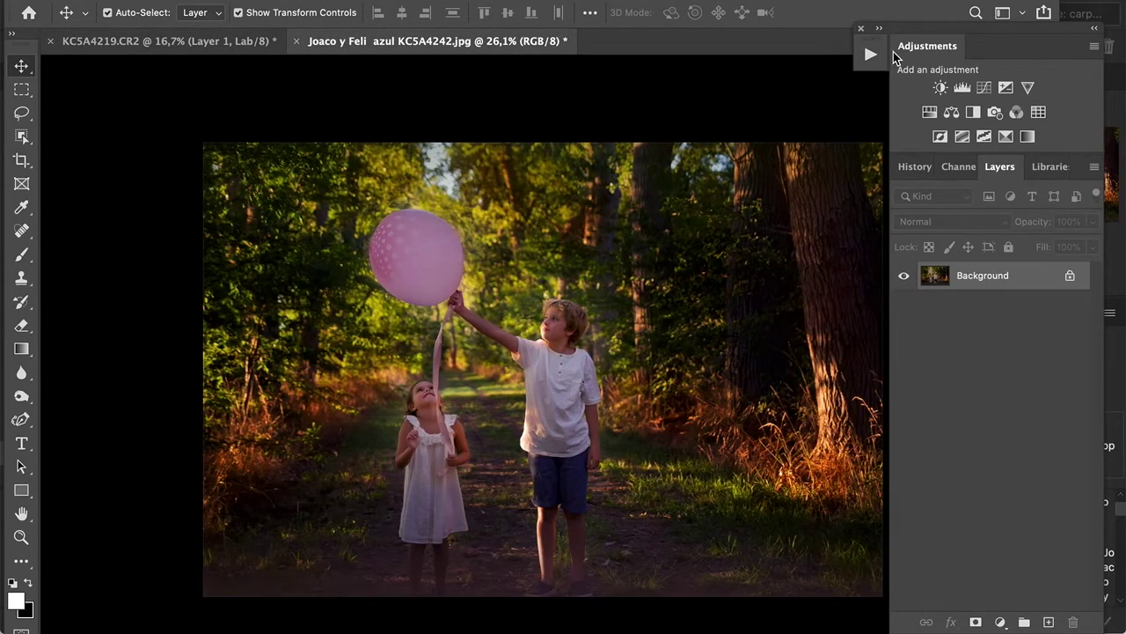
# Create a new action named 'Tonos Azules acc' in the Mery set.
pyautogui.click(871, 55)
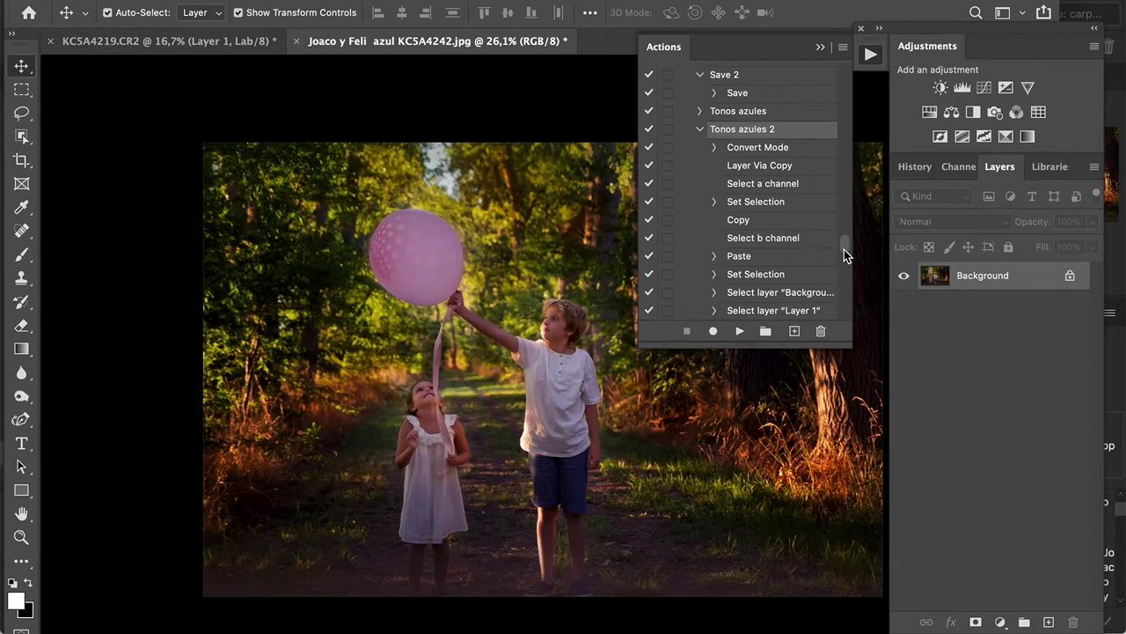
pyautogui.moveTo(844, 246); pyautogui.dragTo(844, 25)
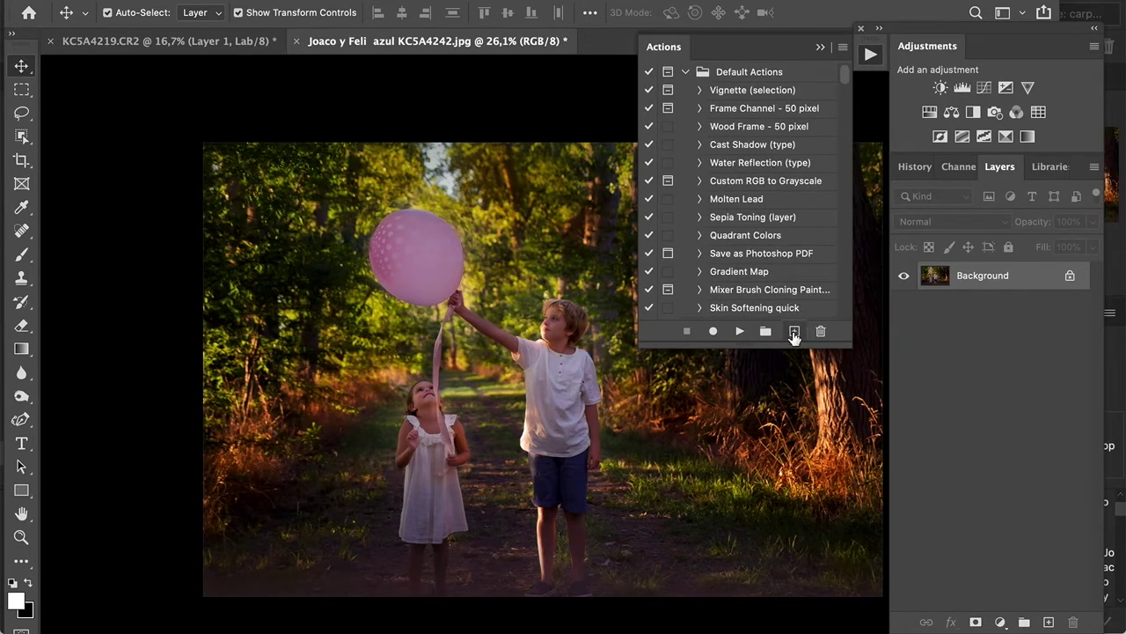
pyautogui.click(795, 332)
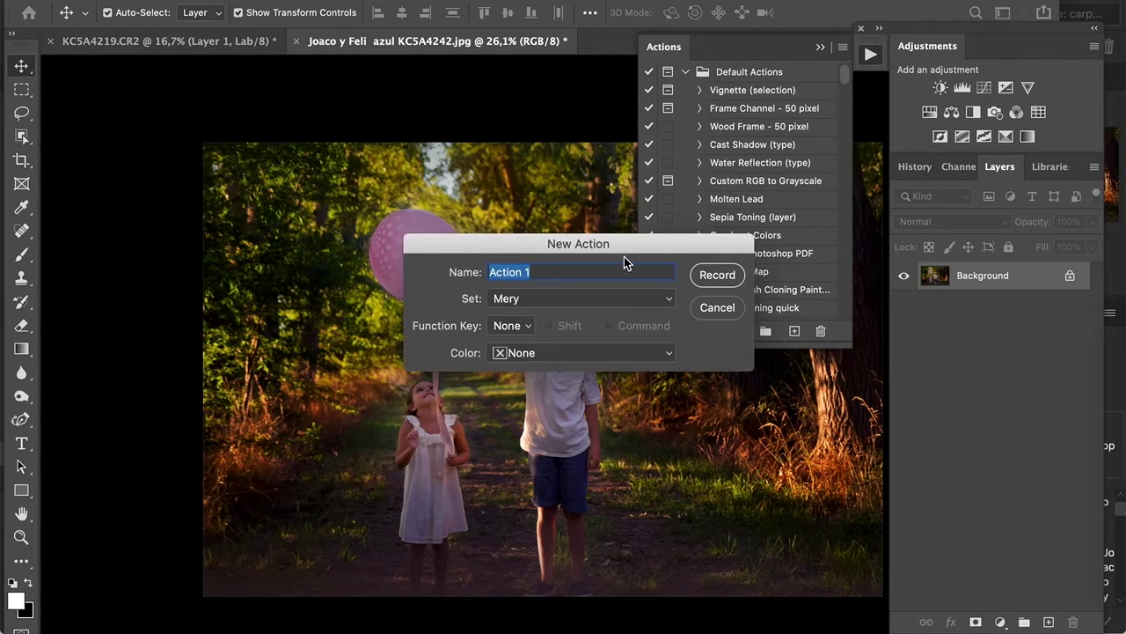
pyautogui.write('Tonos Azules acc')
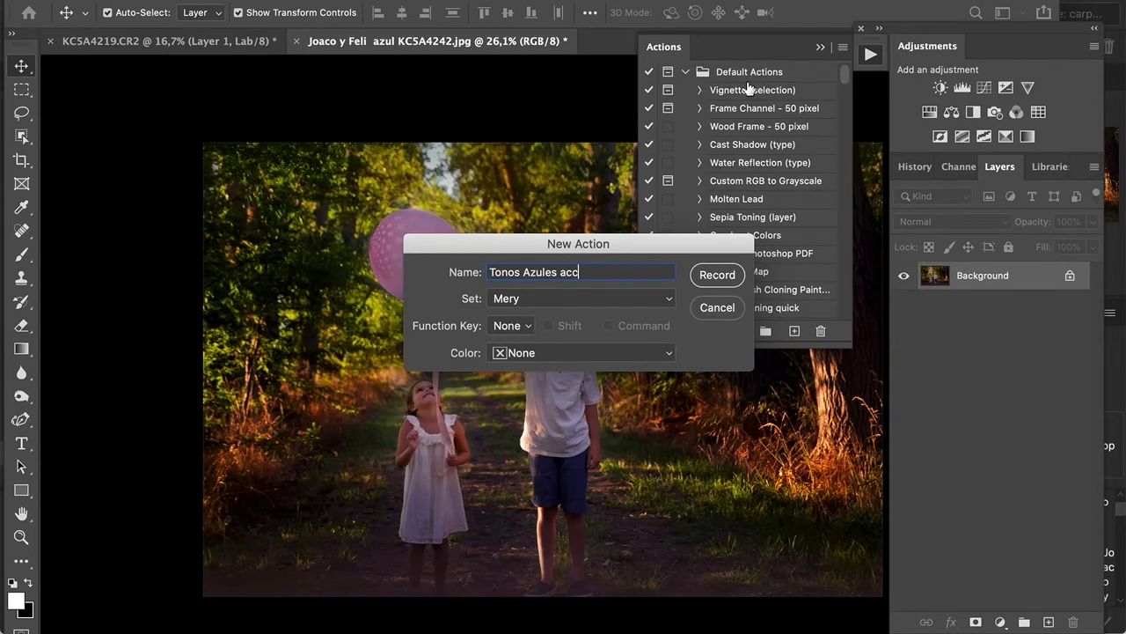
# Start recording, convert the balloon photo to Lab Color, and duplicate Background into Layer 1.
pyautogui.click(718, 276)
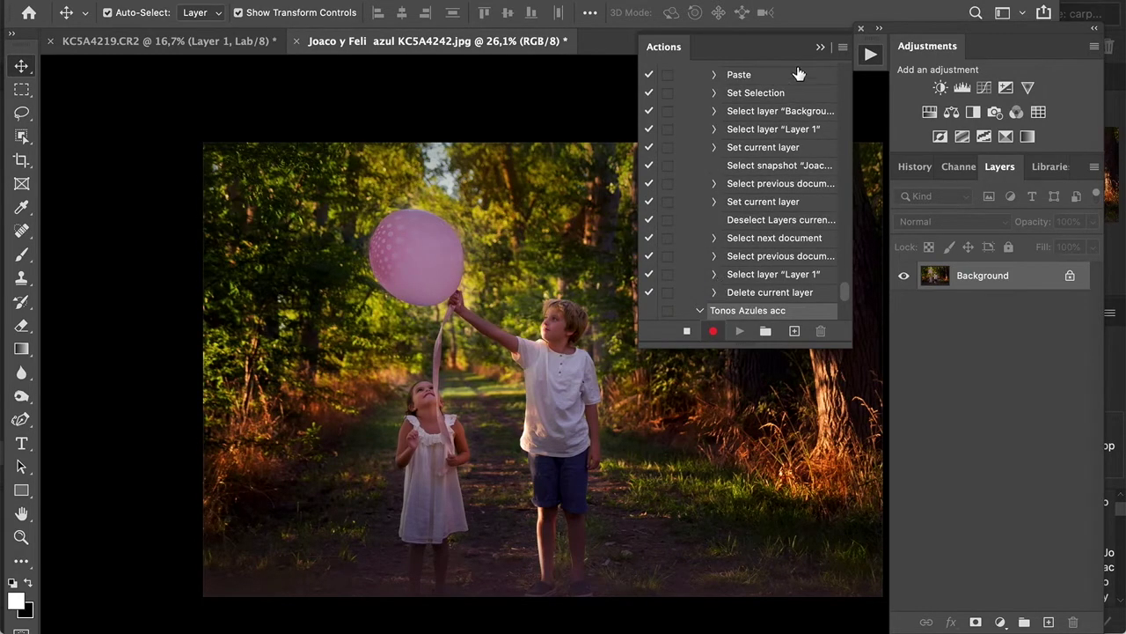
pyautogui.click(820, 49)
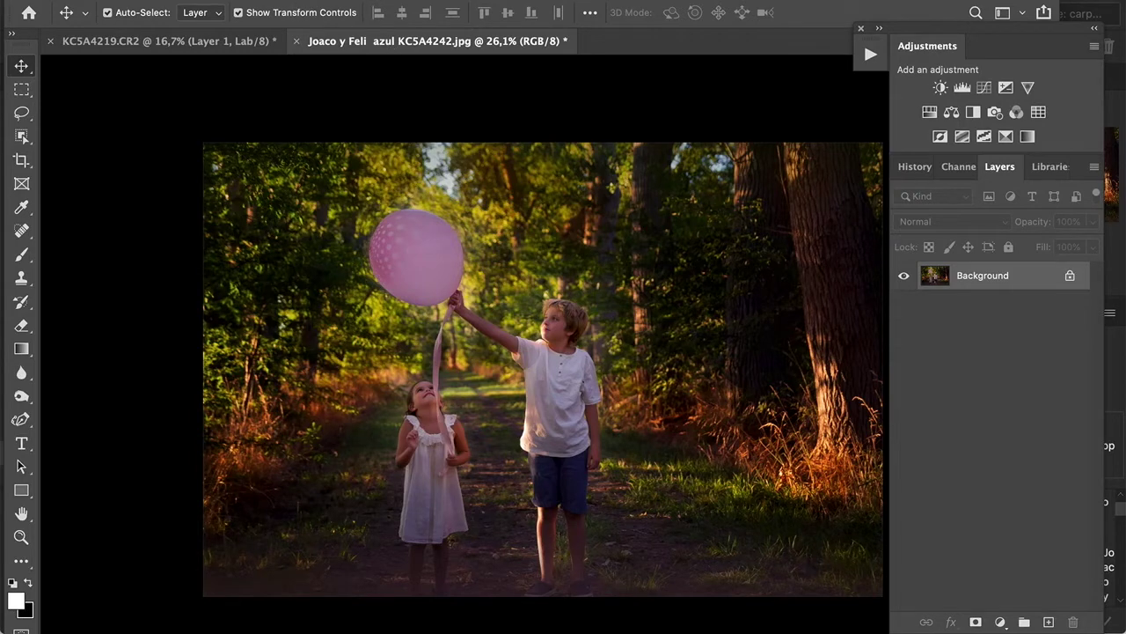
pyautogui.click(228, 0)
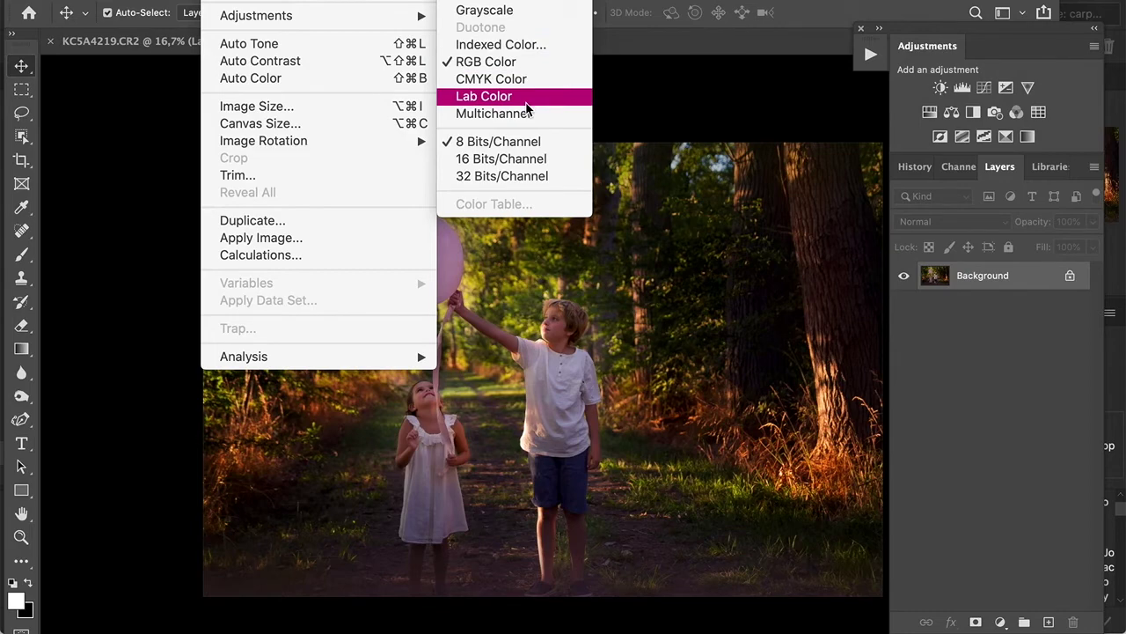
pyautogui.click(526, 101)
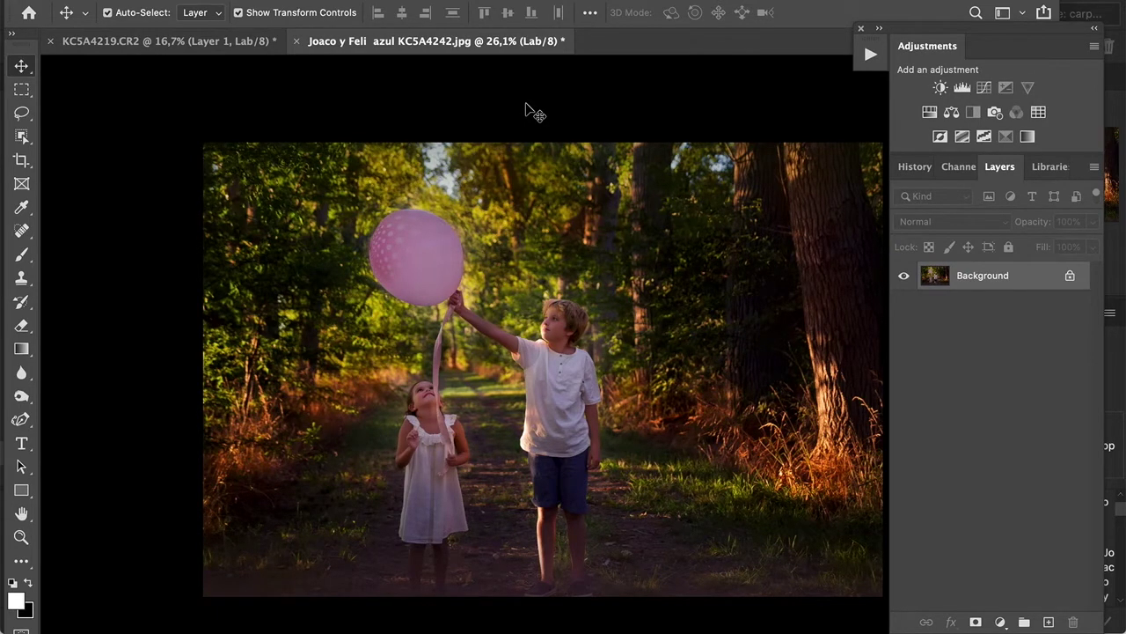
pyautogui.hotkey('ctrl', 'j')
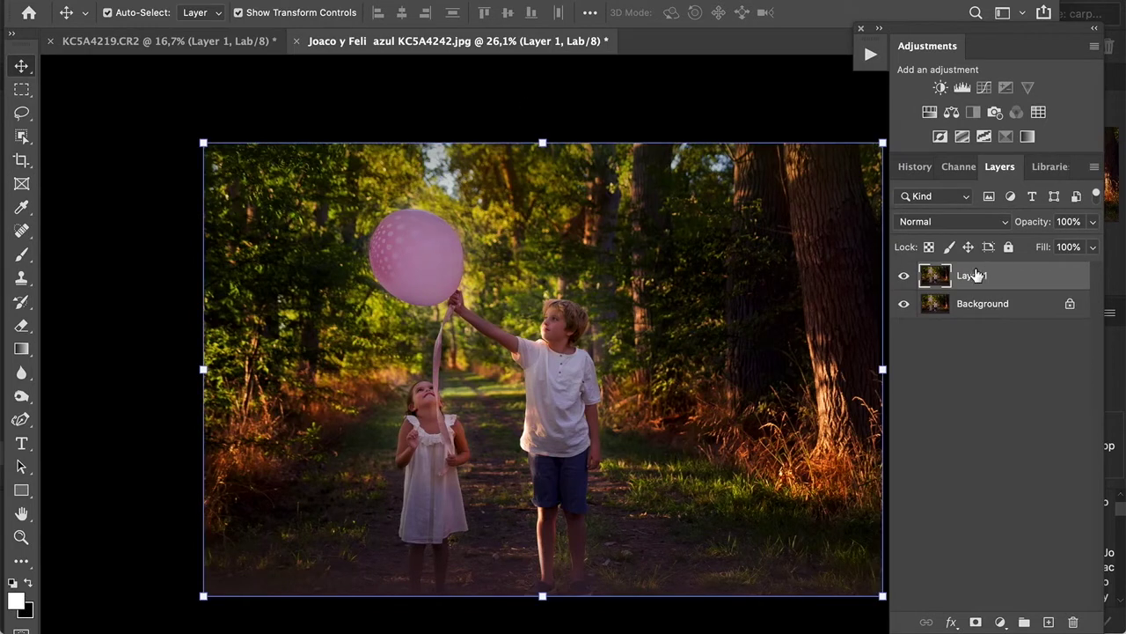
# Select all of the a channel, copy it, and paste it into the b channel.
pyautogui.click(961, 172)
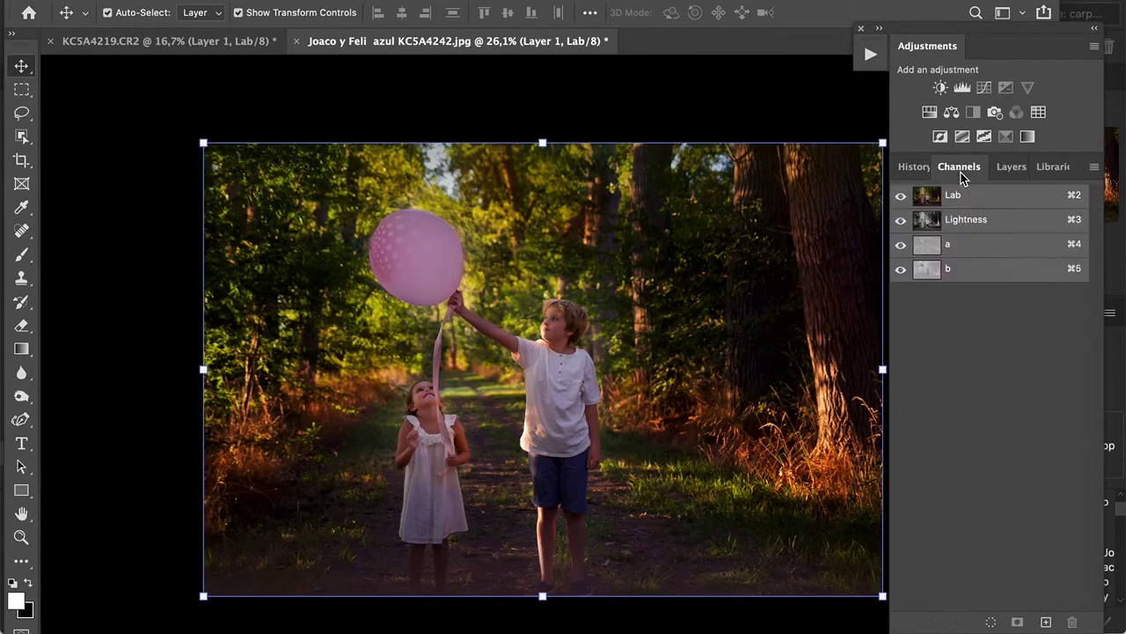
pyautogui.click(984, 252)
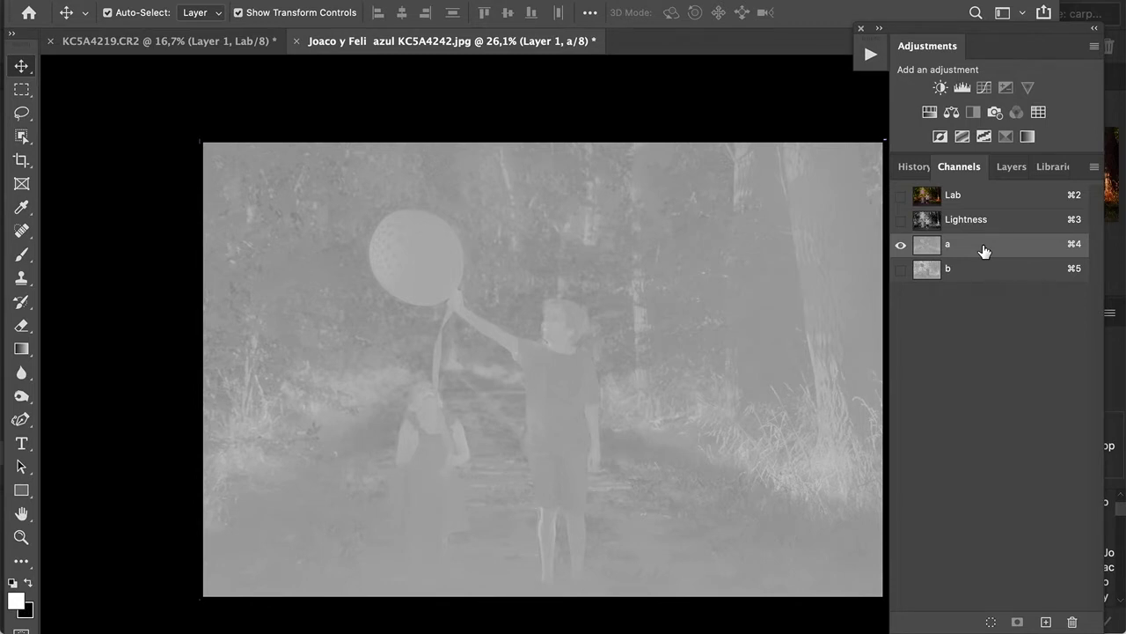
pyautogui.click(787, 254)
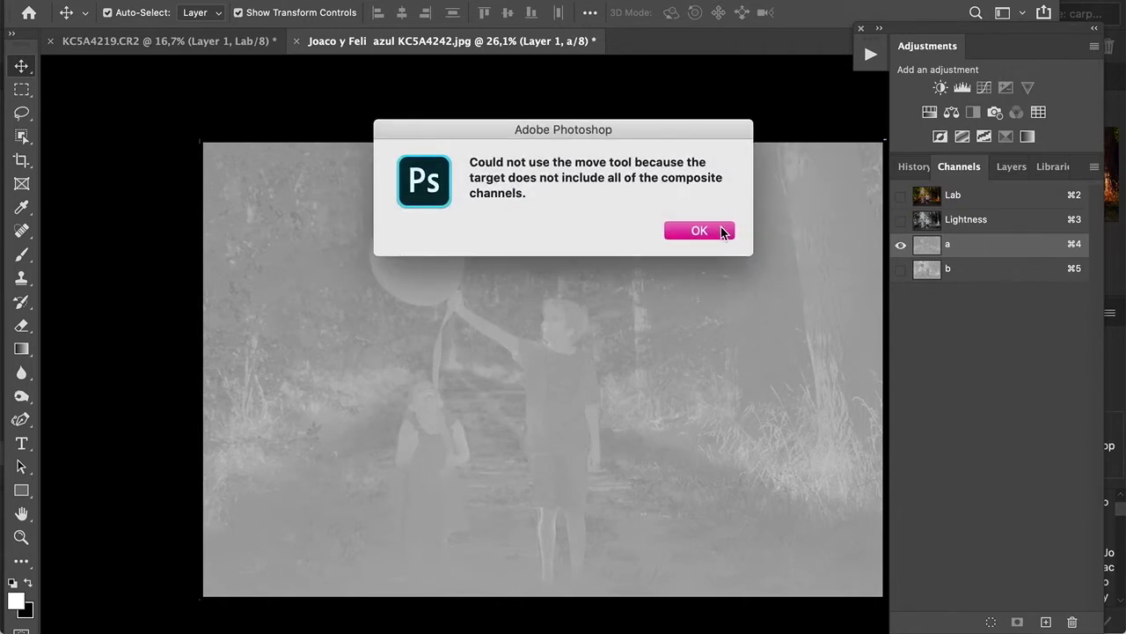
pyautogui.click(721, 231)
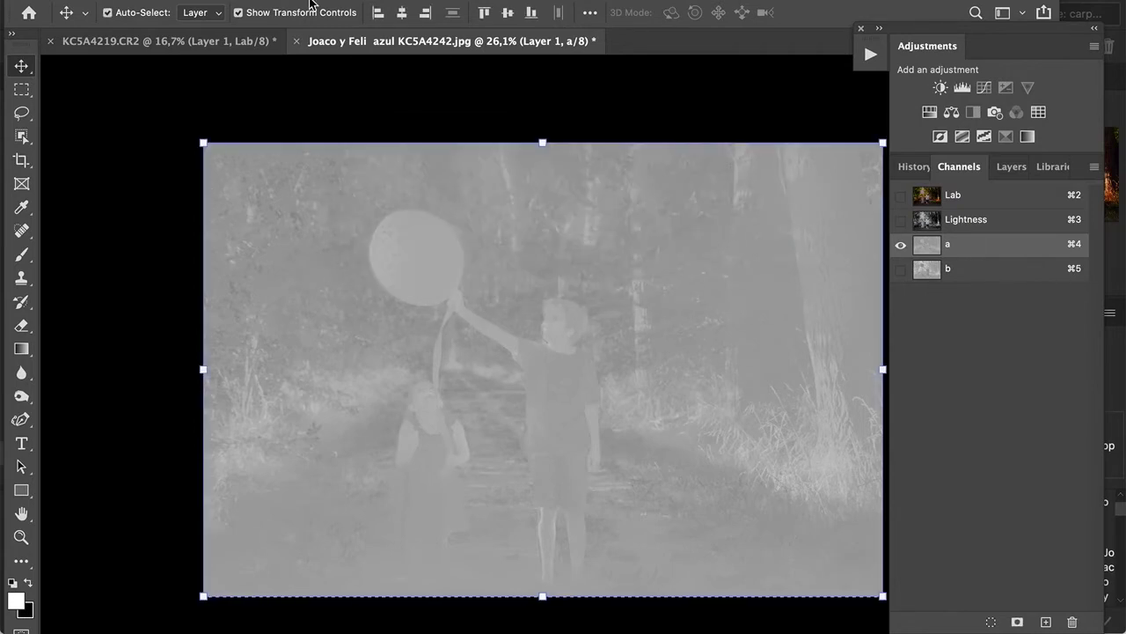
pyautogui.click(370, 0)
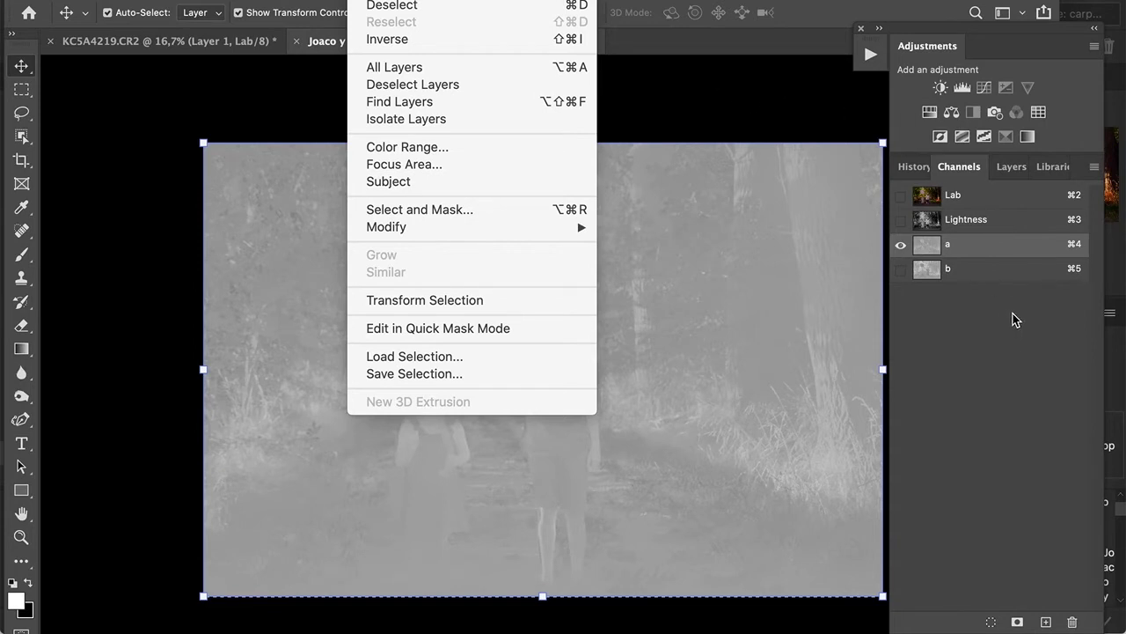
pyautogui.click(982, 250)
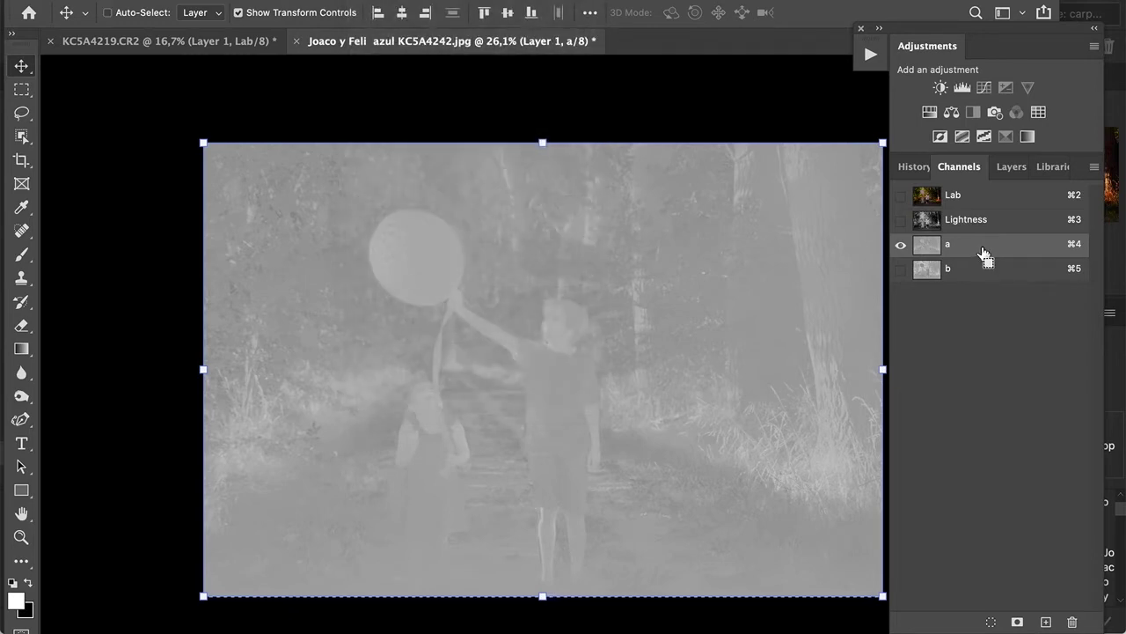
pyautogui.click(986, 277)
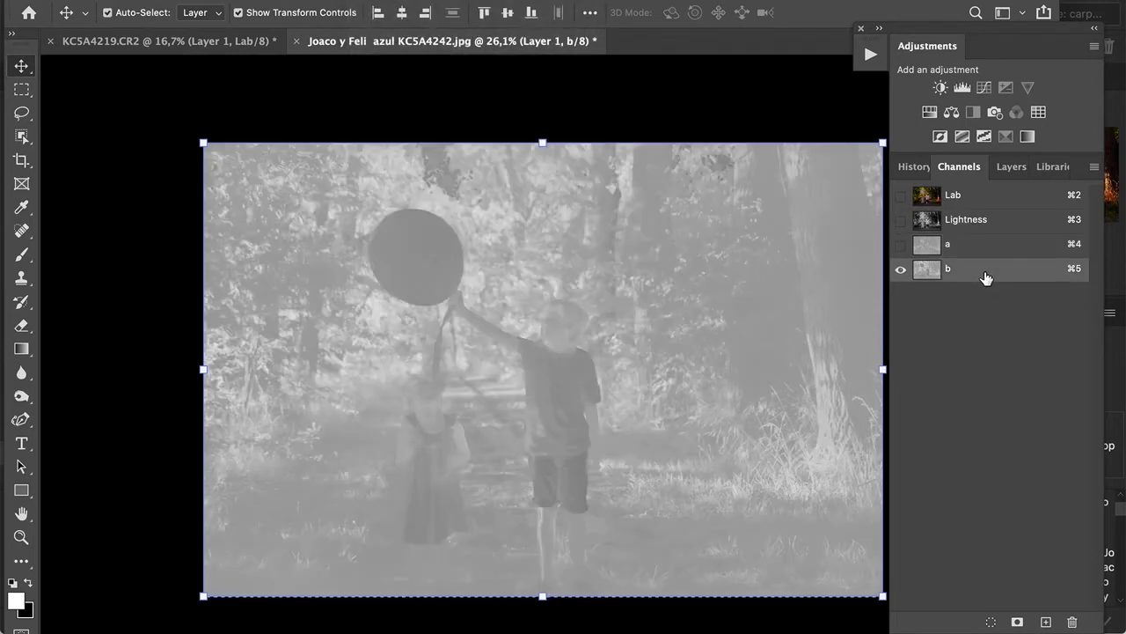
pyautogui.press('super+i')
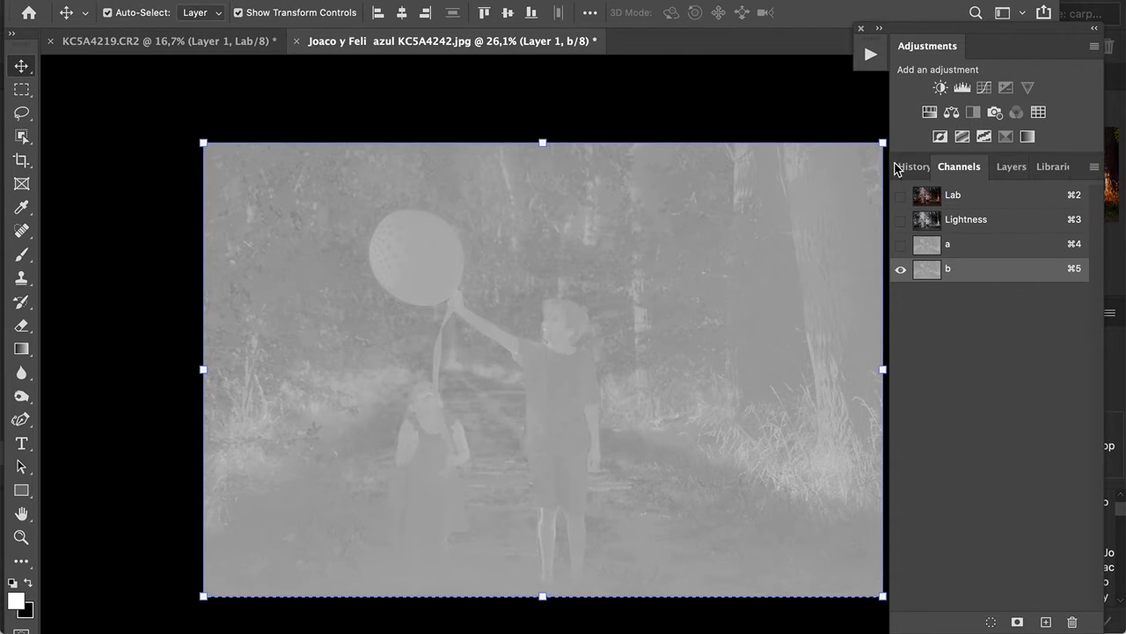
pyautogui.click(1014, 168)
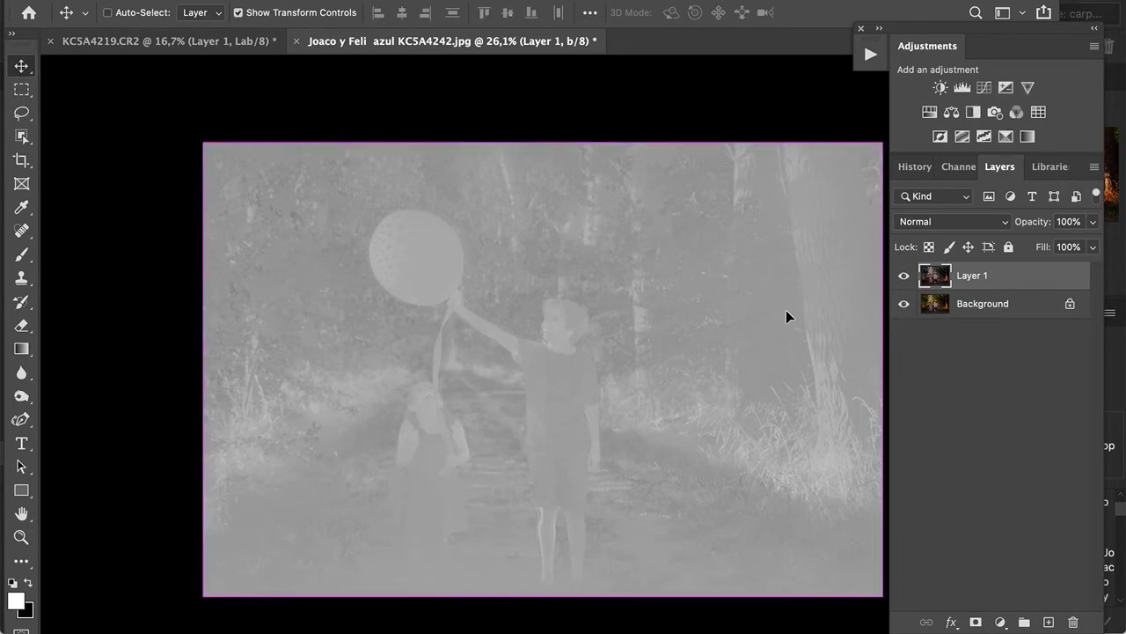
# Compare Layer 1 against the Background, then reduce Layer 1's opacity to 65%.
pyautogui.click(1005, 312)
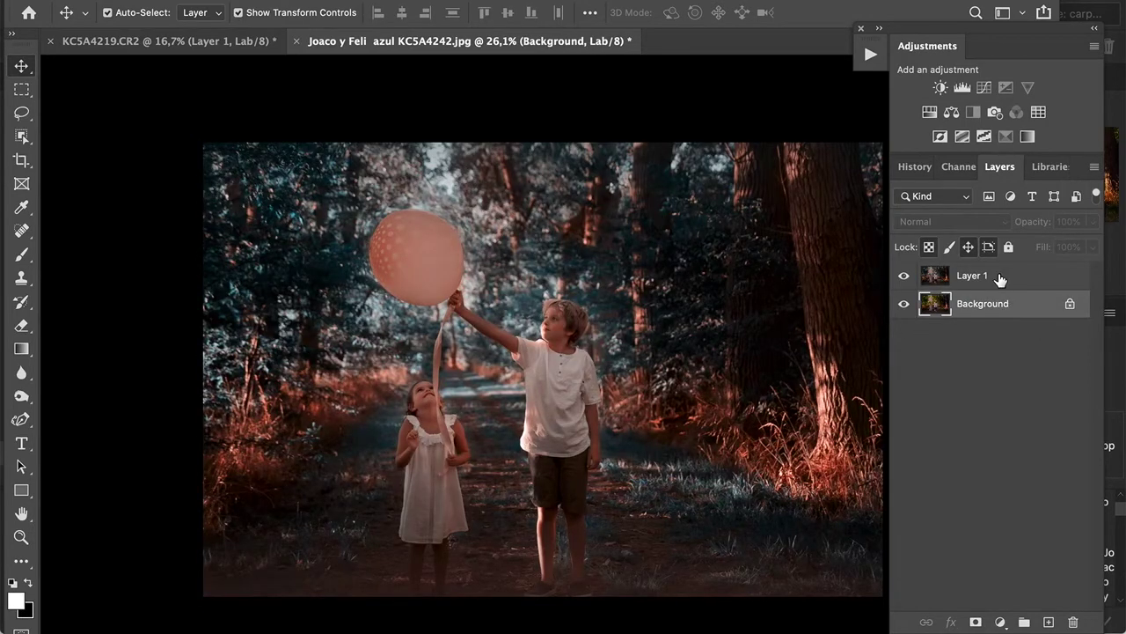
pyautogui.click(999, 276)
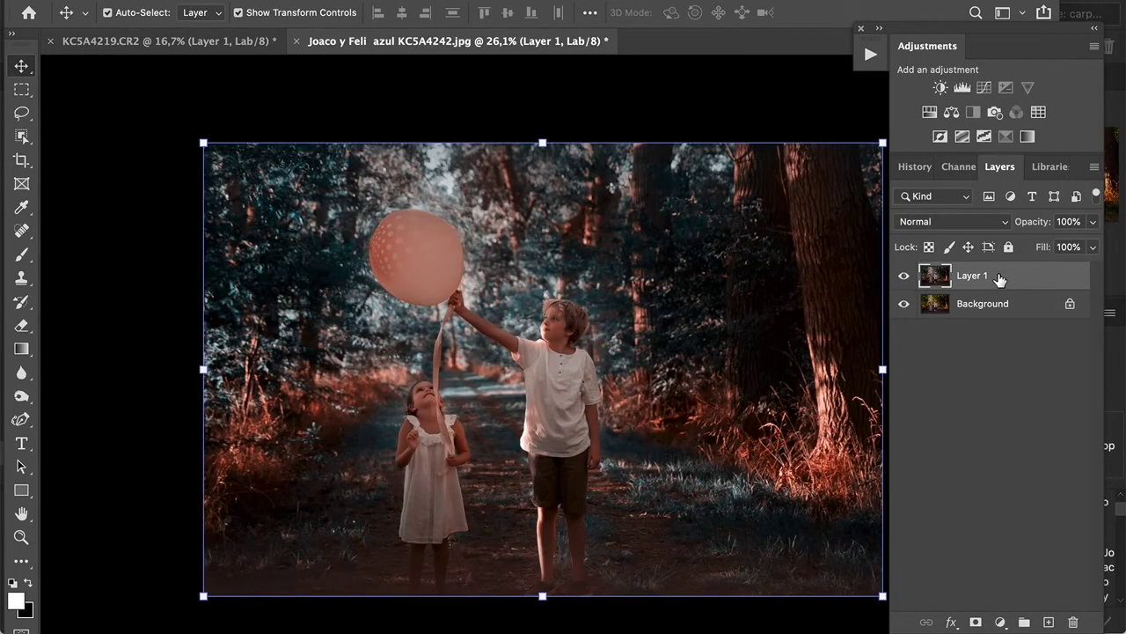
pyautogui.click(903, 275)
pyautogui.moveTo(1093, 221); pyautogui.dragTo(1065, 248)
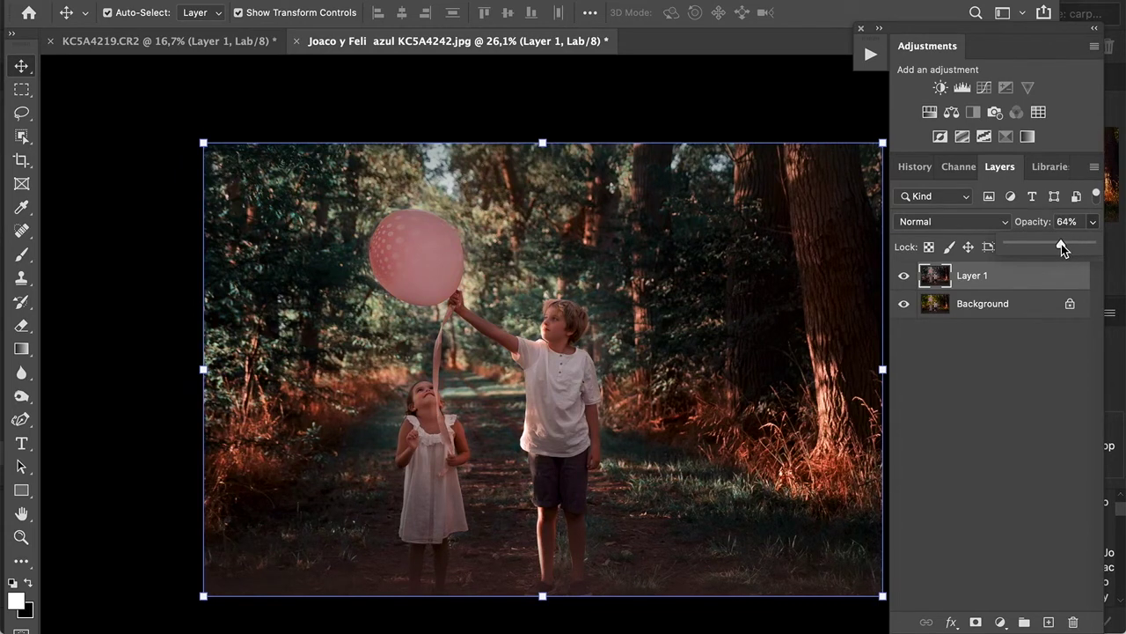
pyautogui.moveTo(1061, 246); pyautogui.dragTo(1063, 247)
# Stop recording Tonos Azules acc, then delete Layer 1 to revert the photo's original colours.
pyautogui.click(869, 58)
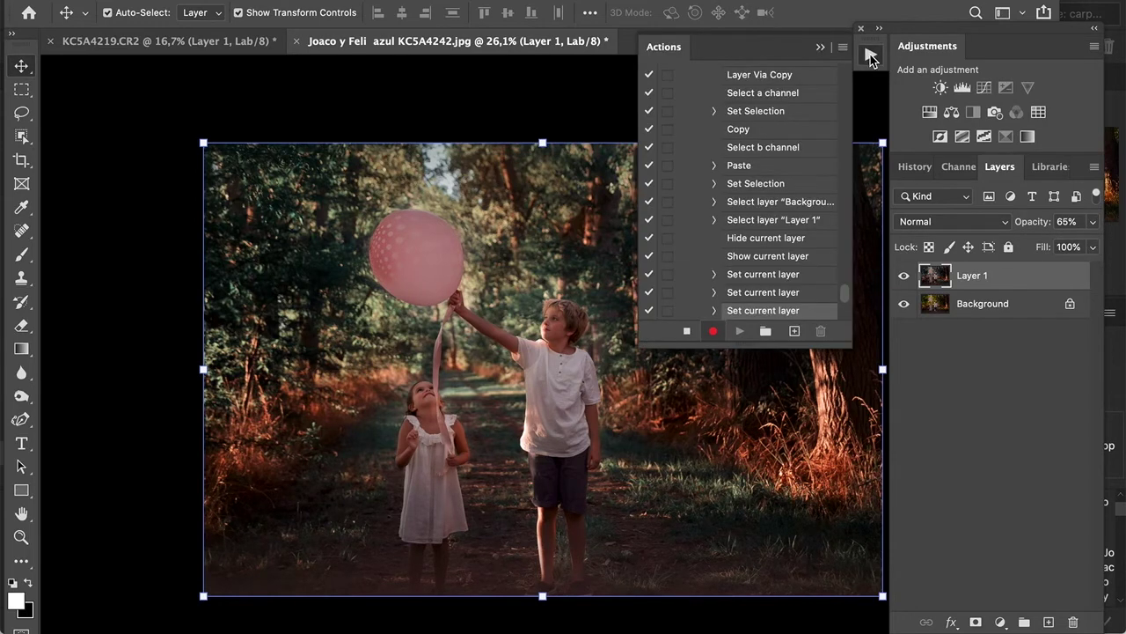
pyautogui.click(870, 55)
pyautogui.click(1093, 222)
pyautogui.moveTo(1068, 245); pyautogui.dragTo(1117, 245)
pyautogui.click(869, 54)
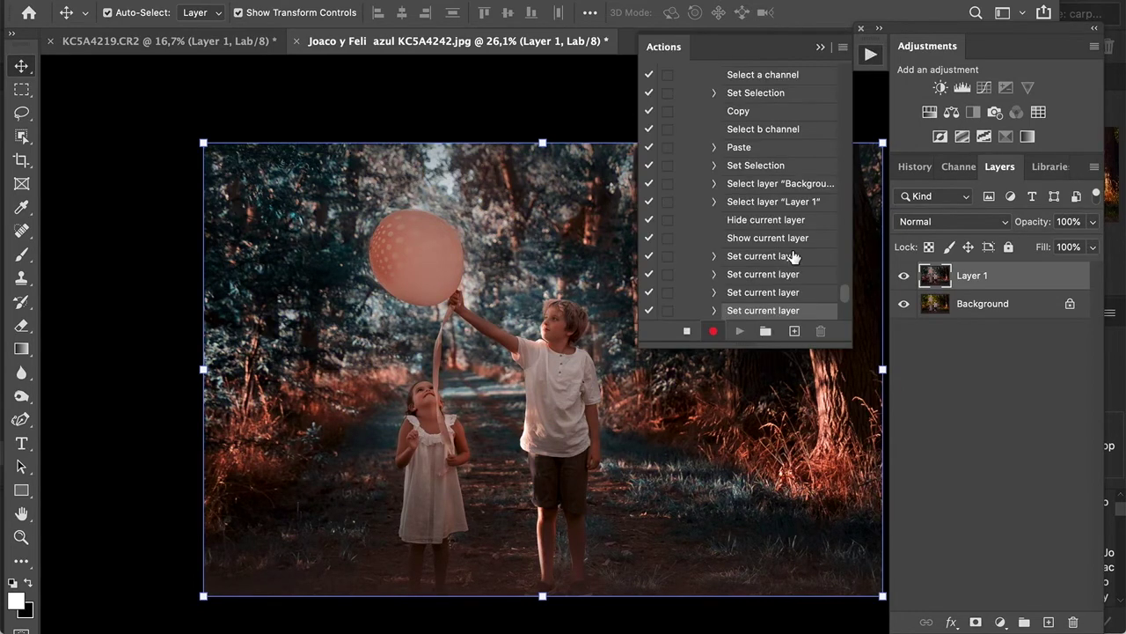
pyautogui.click(686, 332)
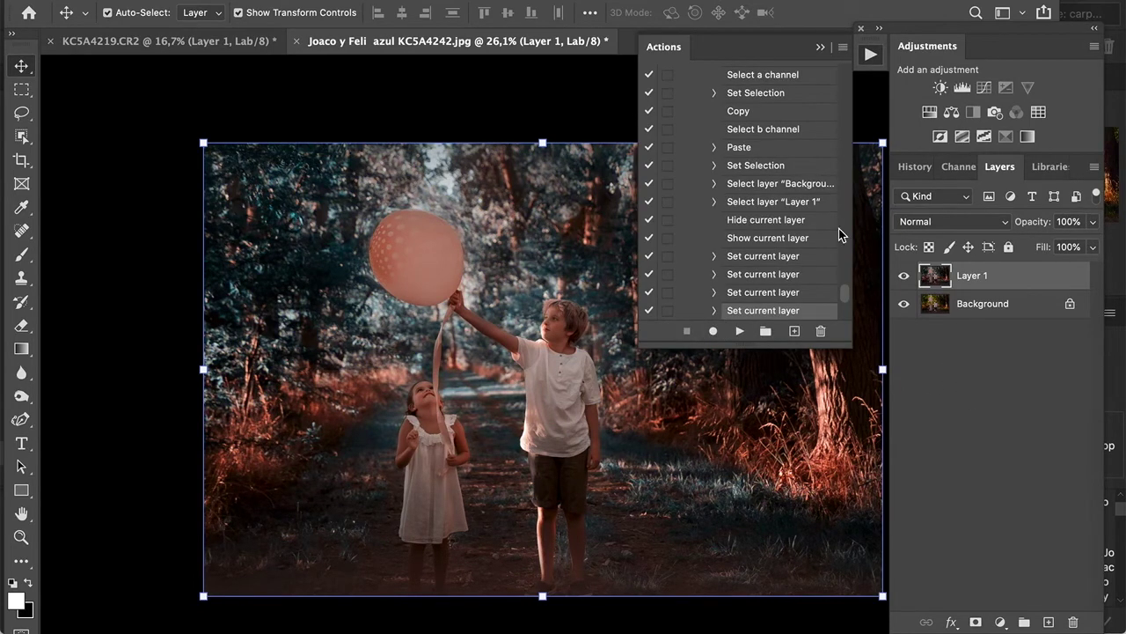
pyautogui.click(820, 47)
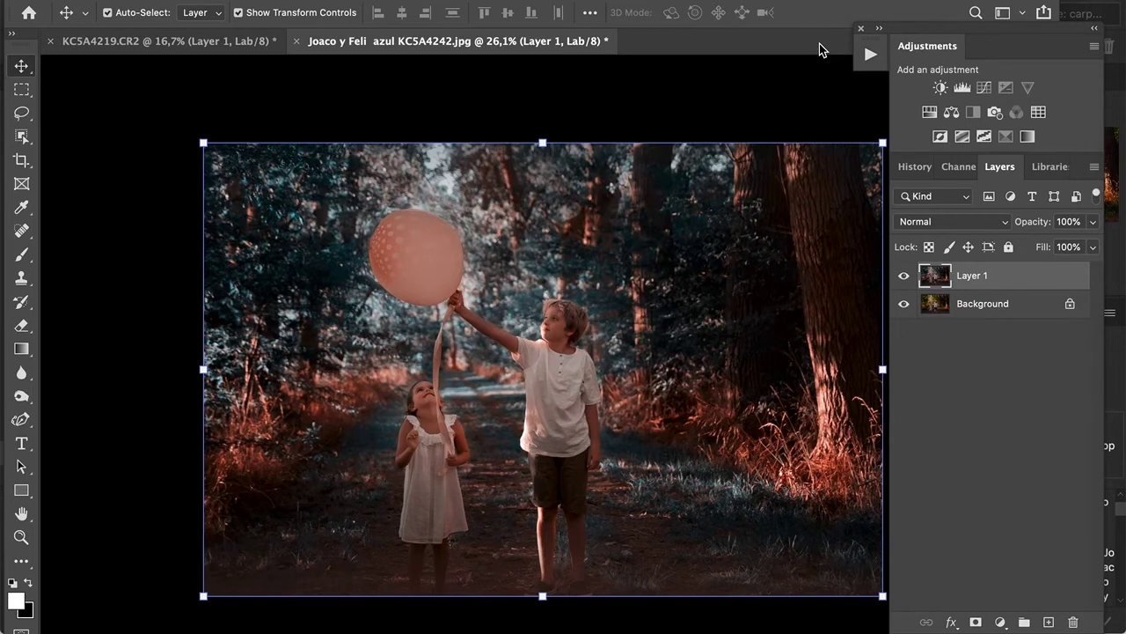
pyautogui.press('Delete')
# Replay Tonos Azules acc, set the new Layer 1 to 68% opacity, and add a layer mask.
pyautogui.click(868, 55)
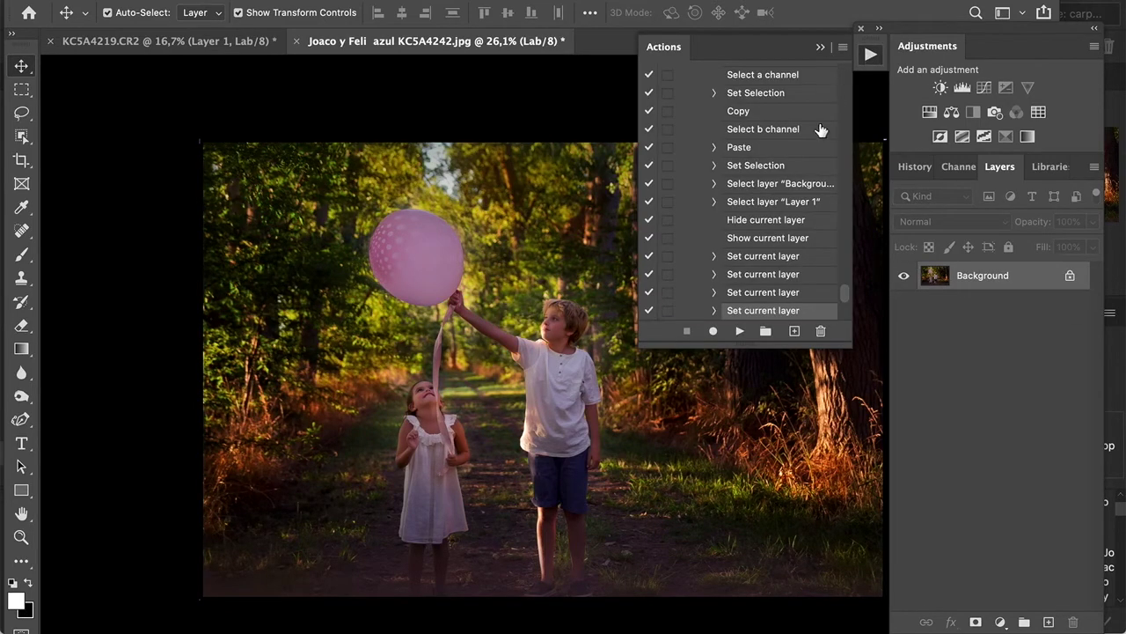
pyautogui.scroll(3, 843, 290)
pyautogui.scroll(2, 842, 291)
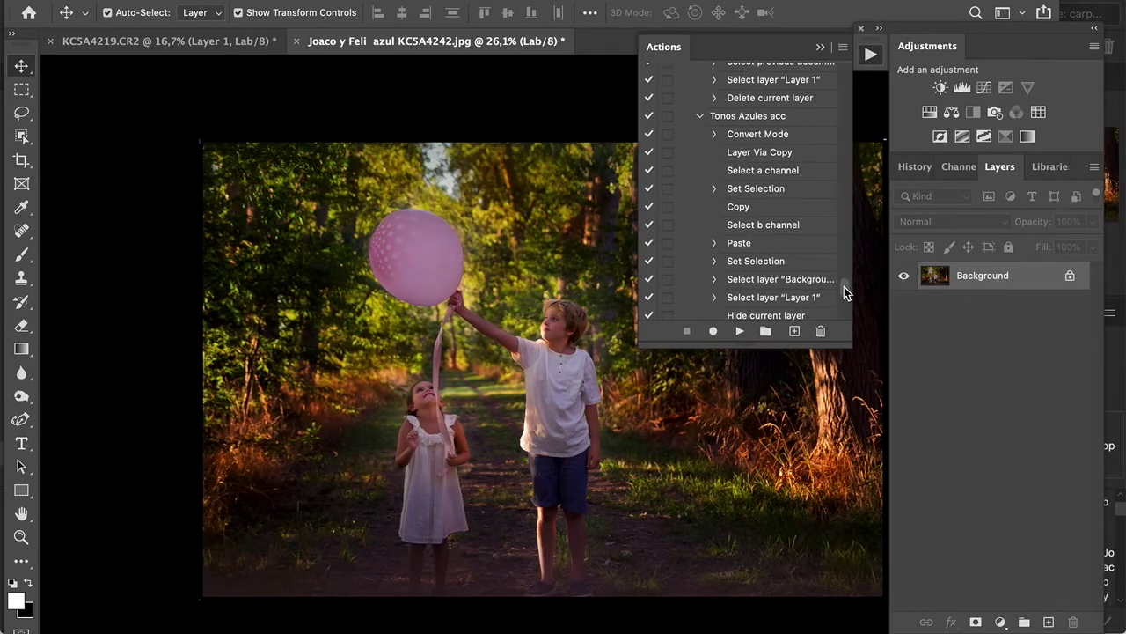
pyautogui.click(760, 118)
pyautogui.click(739, 331)
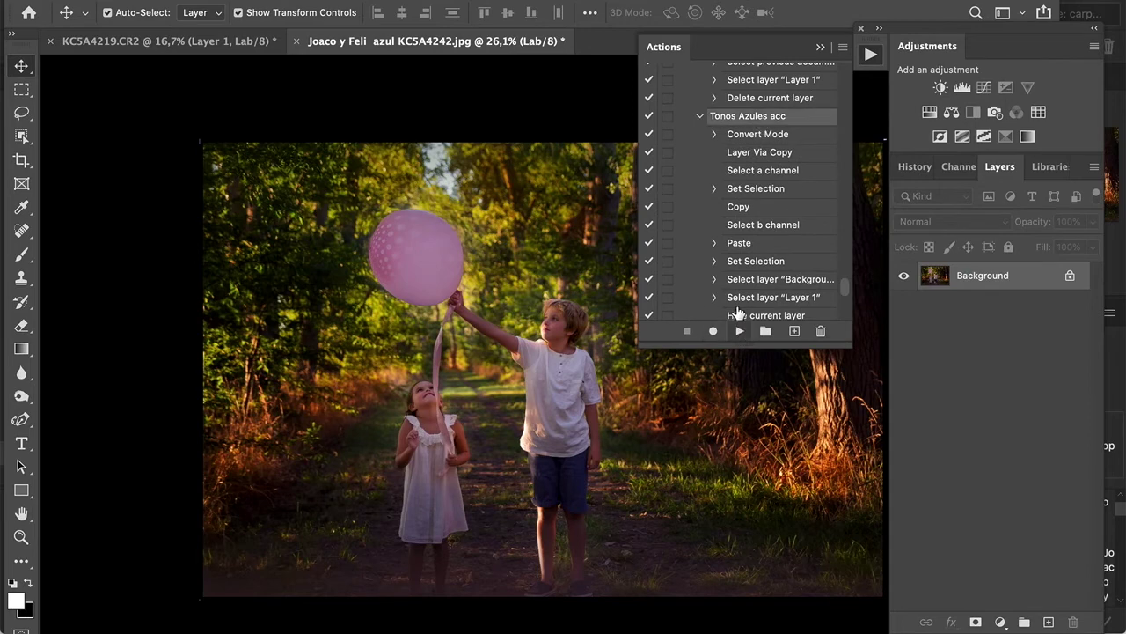
pyautogui.click(820, 46)
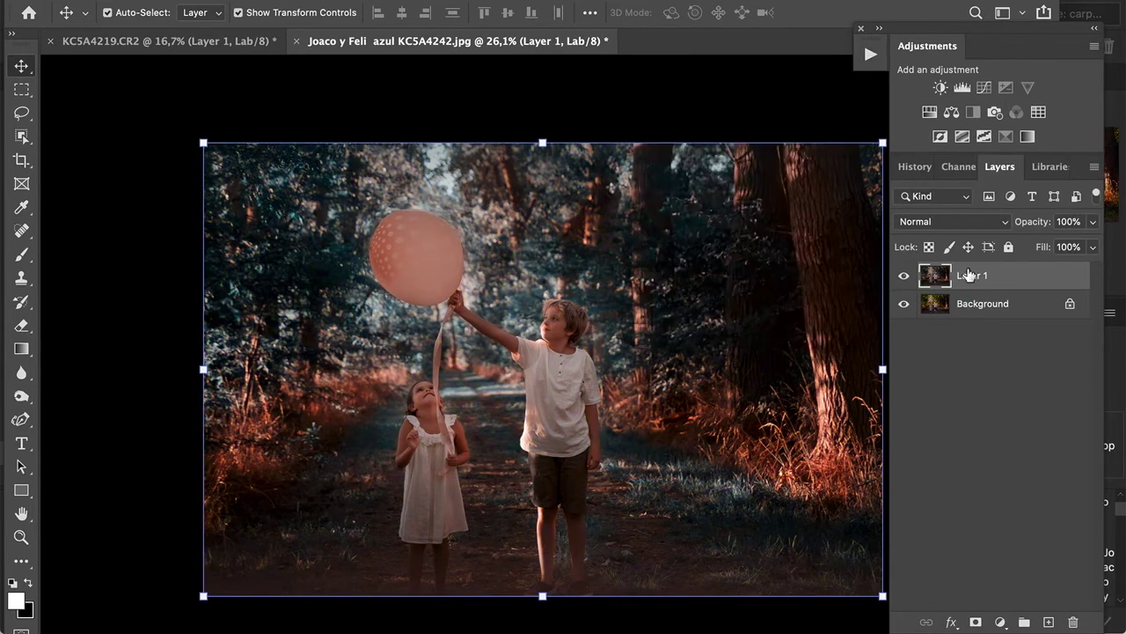
pyautogui.click(1095, 223)
pyautogui.click(976, 622)
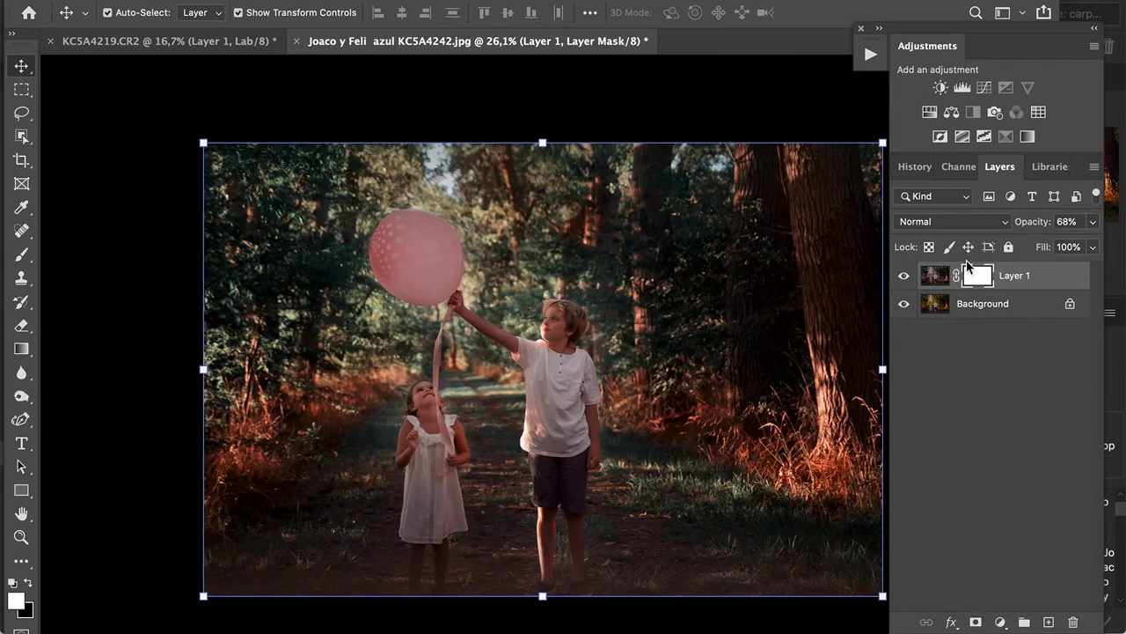